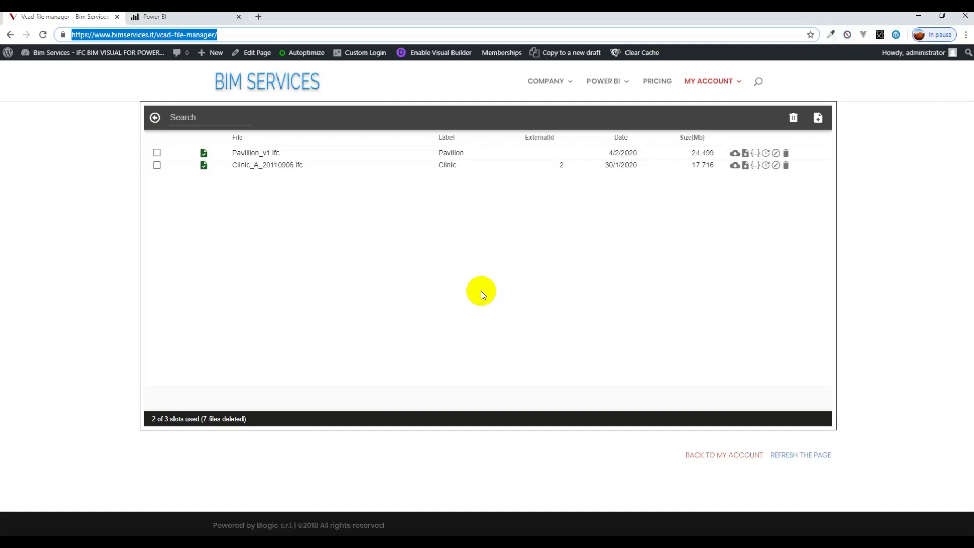
Mark Pavillion_v1.ifc, orbit and zoom its 3D pavilion preview, then close back to the files
left_click(159, 153)
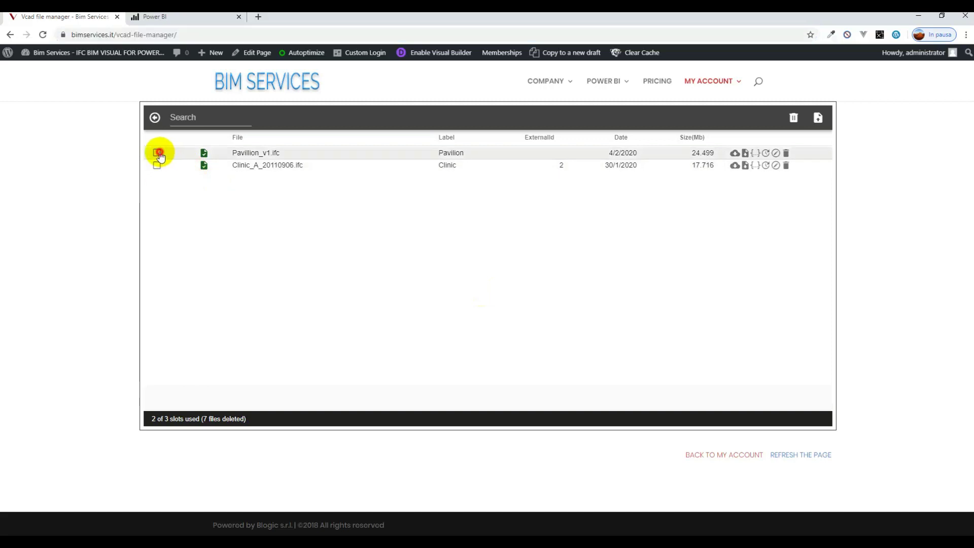
left_click(154, 117)
mouse_move(389, 303)
left_mouse_down()
mouse_move(578, 279)
mouse_move(525, 305)
mouse_move(523, 282)
mouse_move(583, 300)
mouse_move(359, 321)
mouse_move(369, 364)
left_mouse_up()
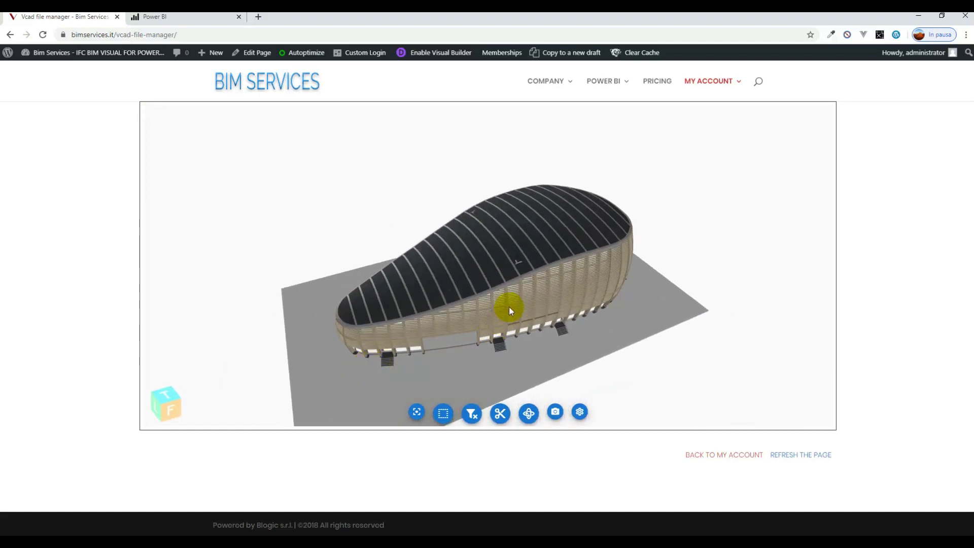
scroll(508, 306, "up", 3)
scroll(508, 306, "up", 1)
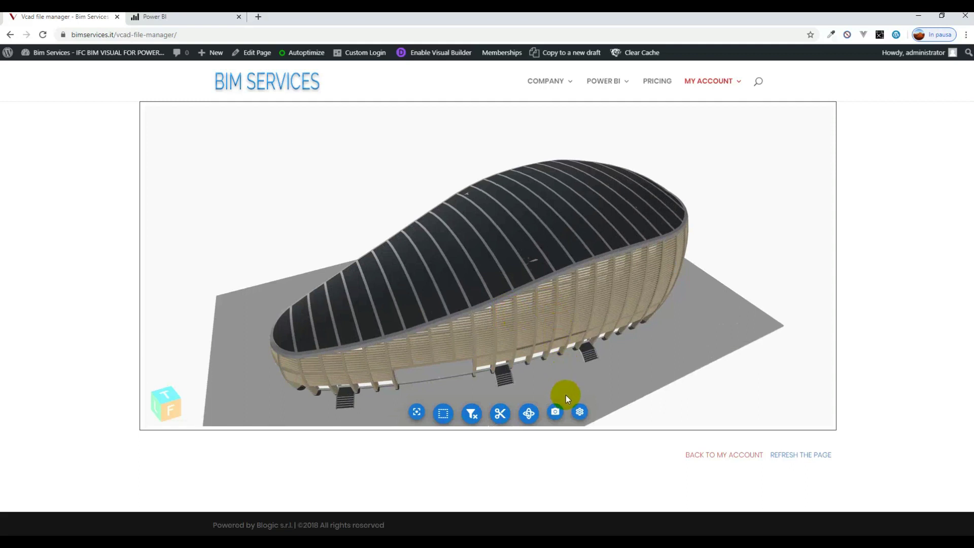
left_click(580, 414)
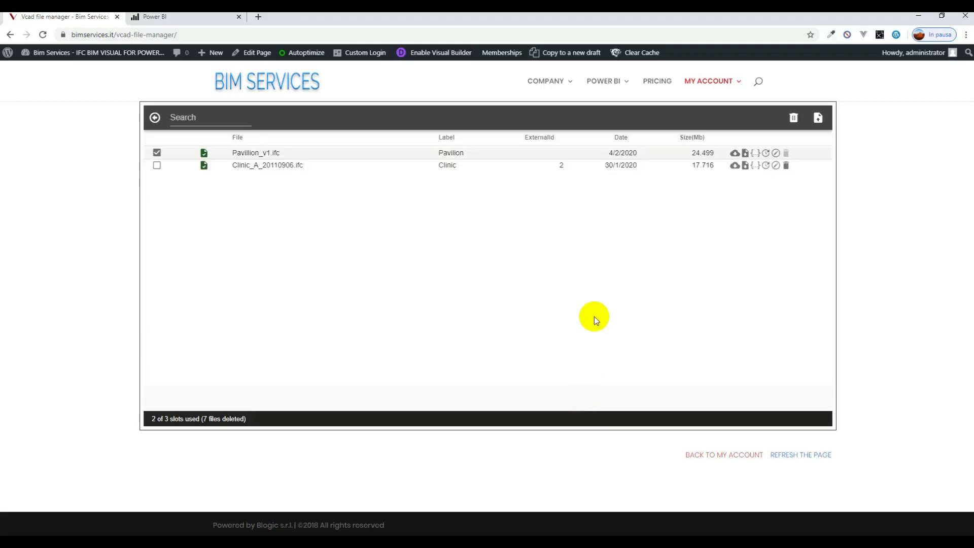
Download the Asset Details (ver. 1) Power BI template and open the downloaded file
left_click(736, 154)
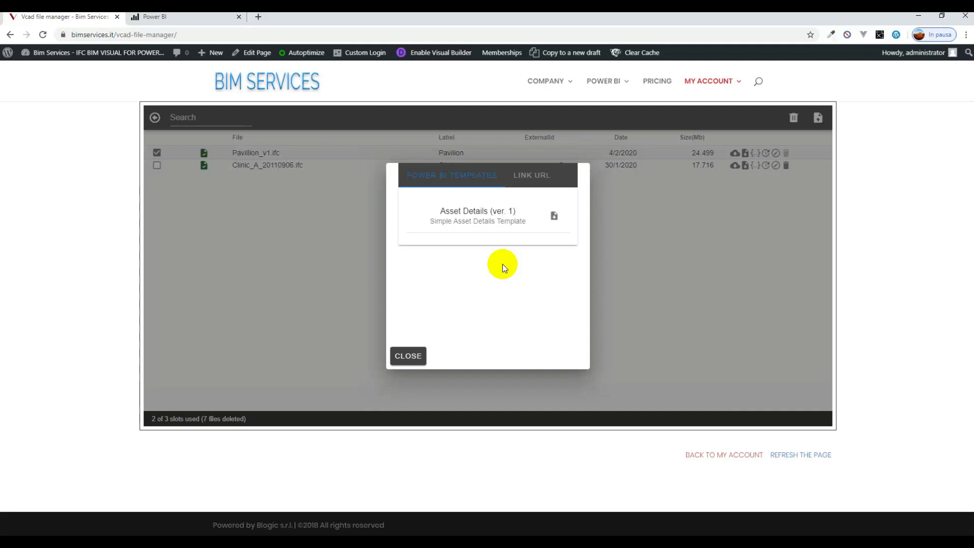
left_click(554, 216)
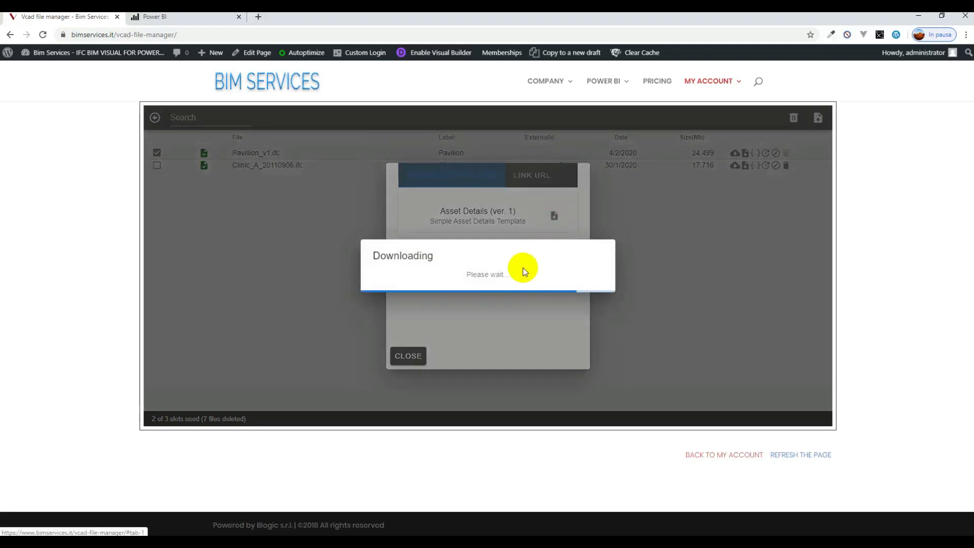
left_click(62, 527)
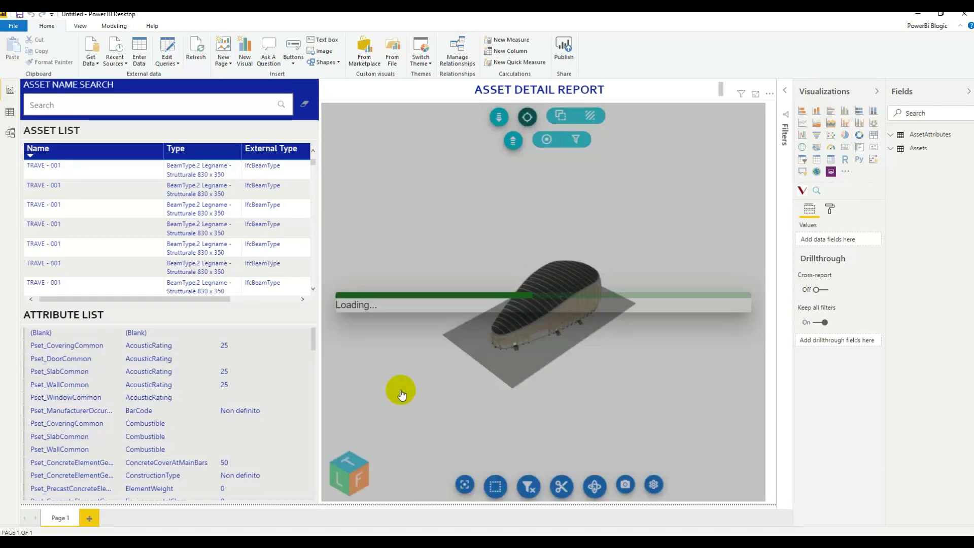
Select TRAVE - 001 beams in the Asset List and inspect them highlighted in the 3D model
scroll(504, 334, "up", 5)
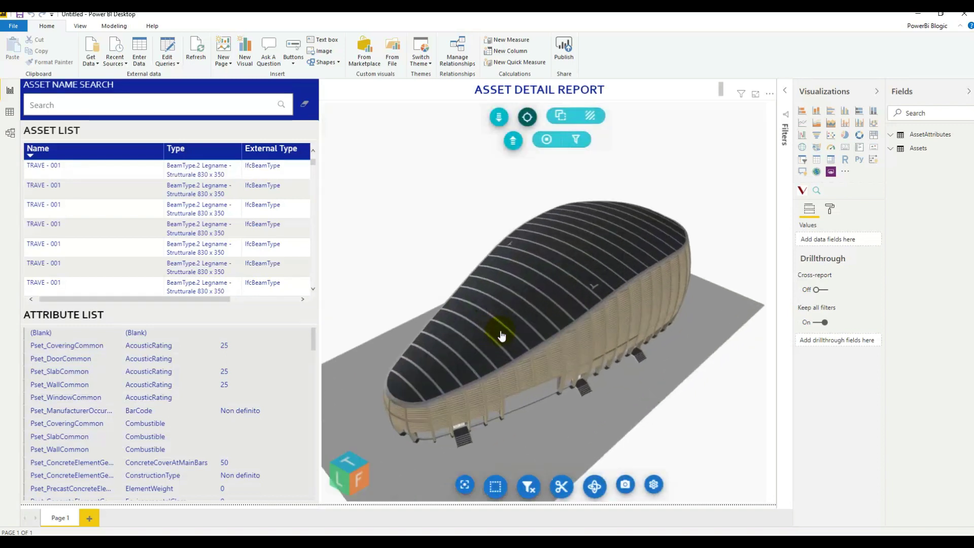
left_click(99, 205)
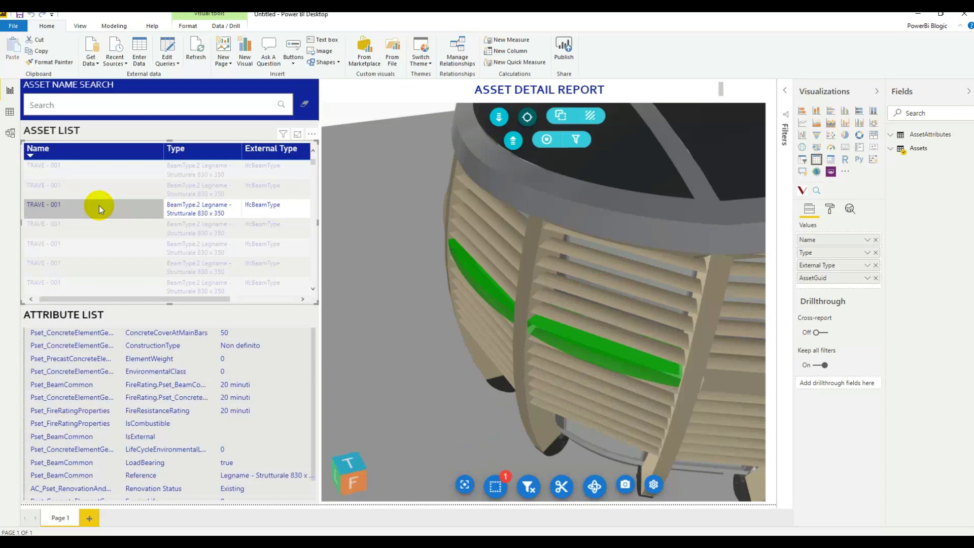
left_click(561, 369)
left_click_drag(642, 336, 576, 330)
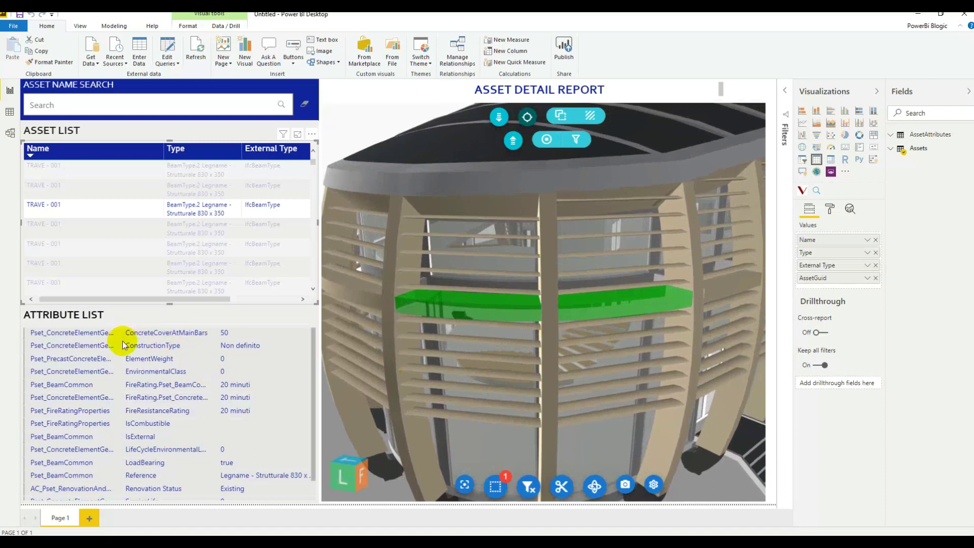
scroll(163, 376, "down", 1)
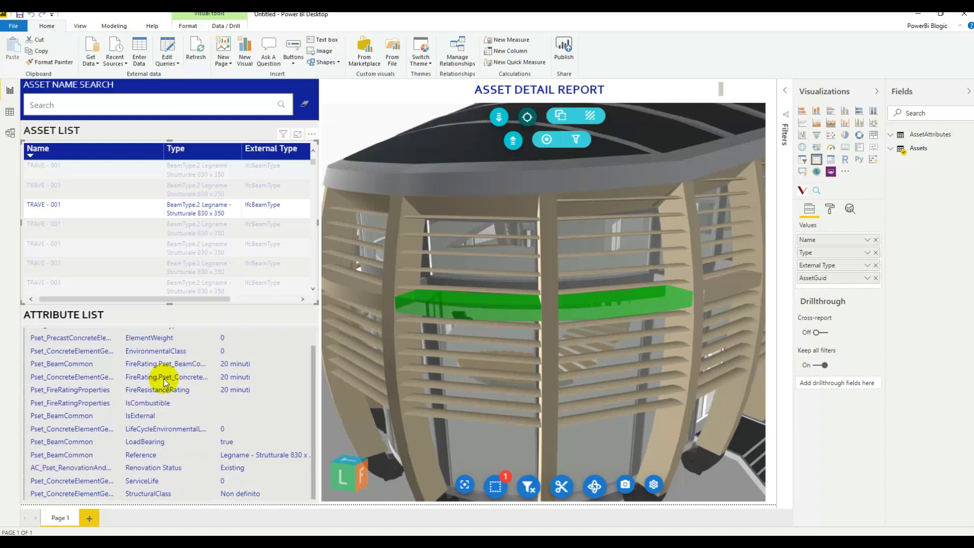
scroll(164, 375, "up", 1)
left_click(90, 187)
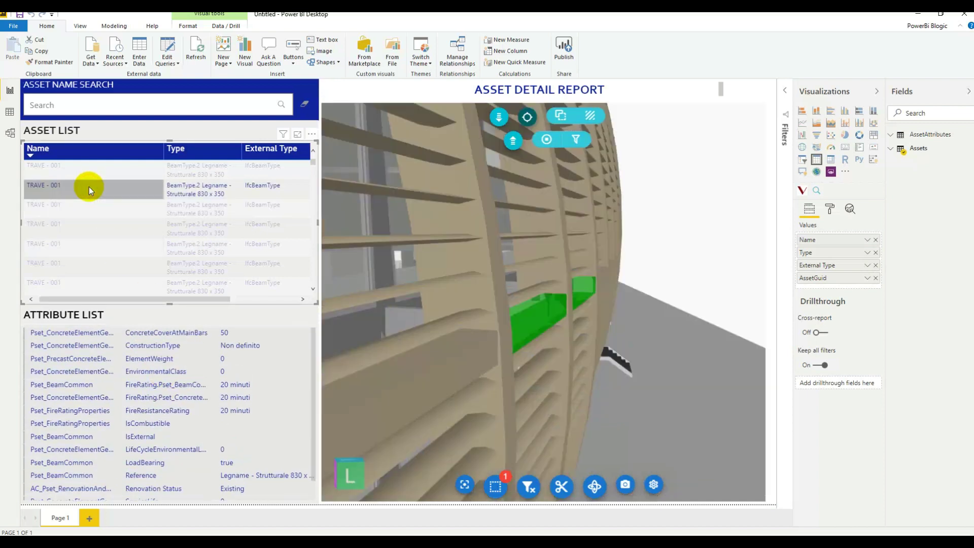
left_click_drag(481, 345, 532, 311)
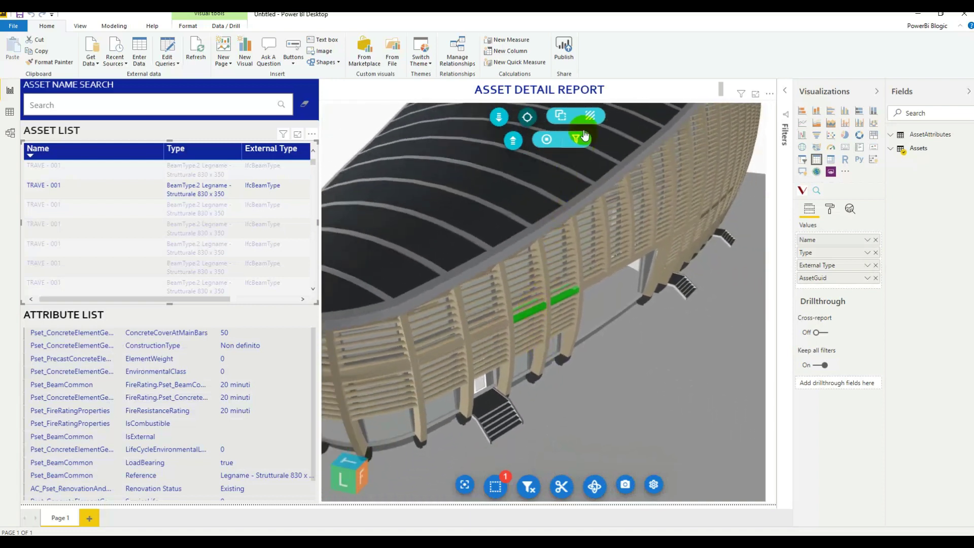
Pick a roof covering strip to filter the report to Object_1, then view the AssetAttributes rows
left_click(493, 229)
left_click(491, 234)
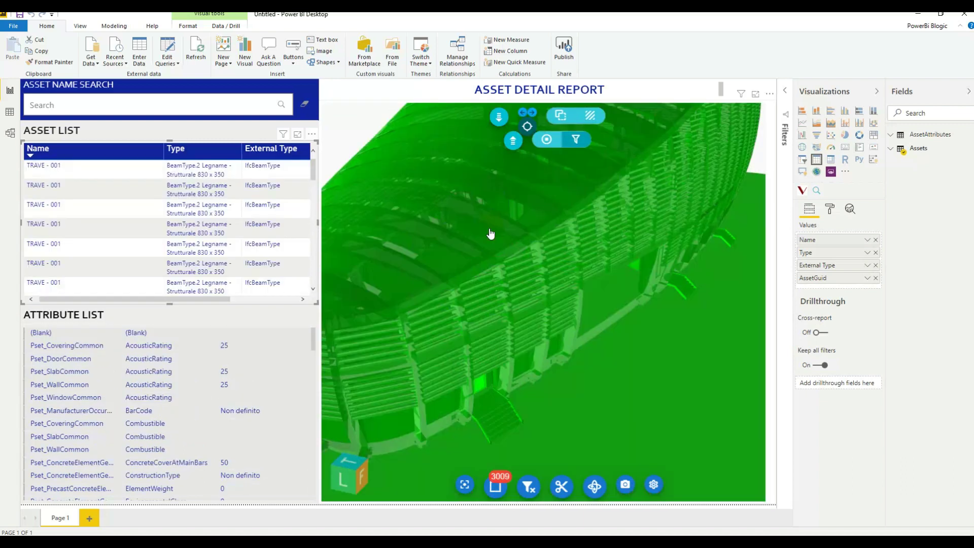
left_click(490, 244)
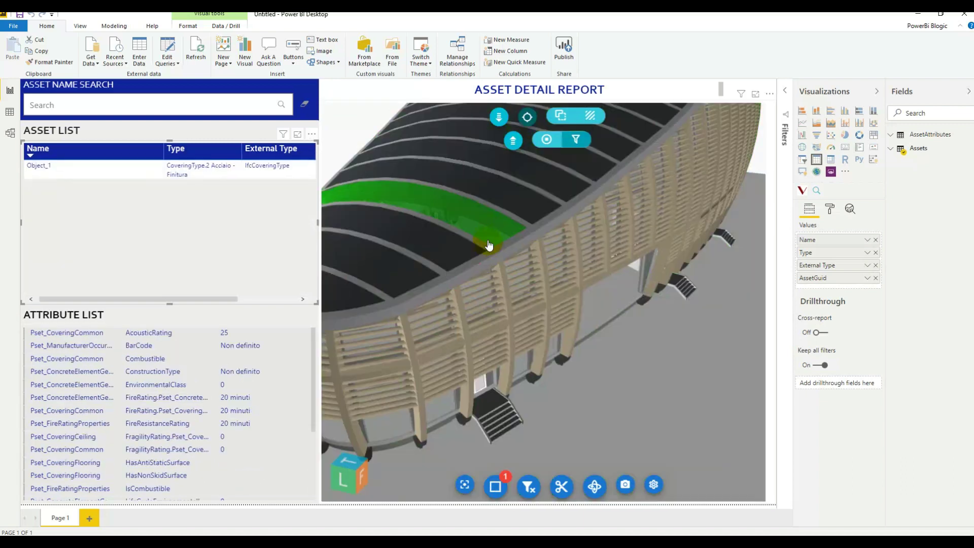
left_click(241, 254)
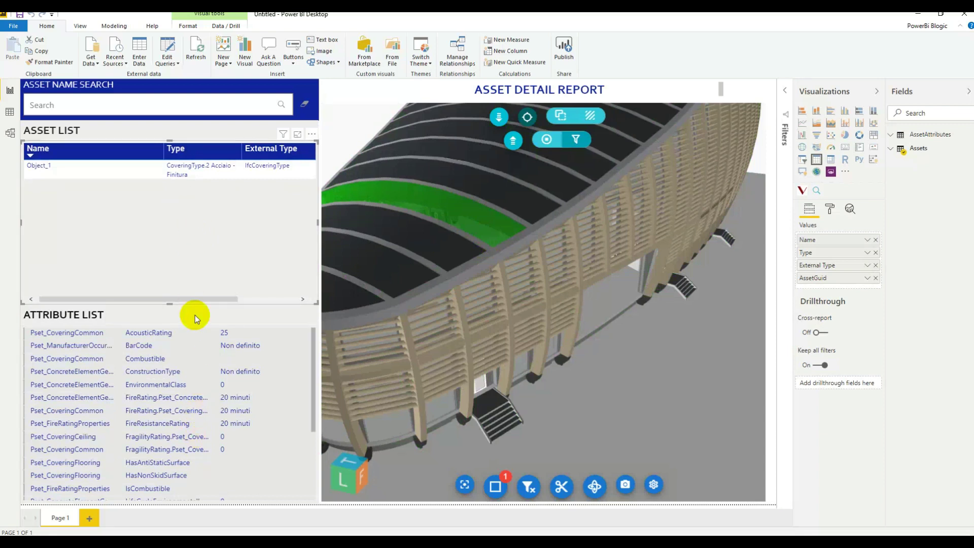
scroll(562, 262, "down", 5)
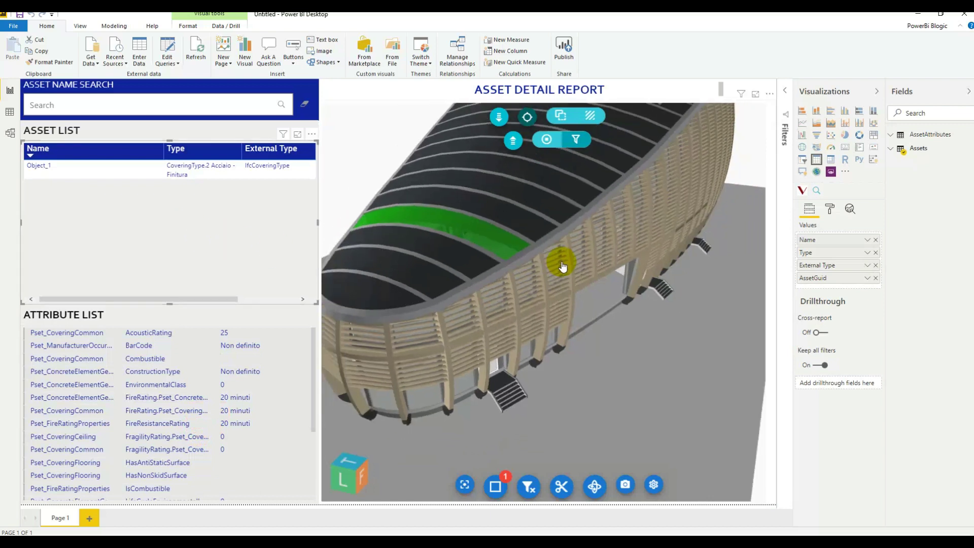
left_click(565, 262)
scroll(561, 264, "up", 5)
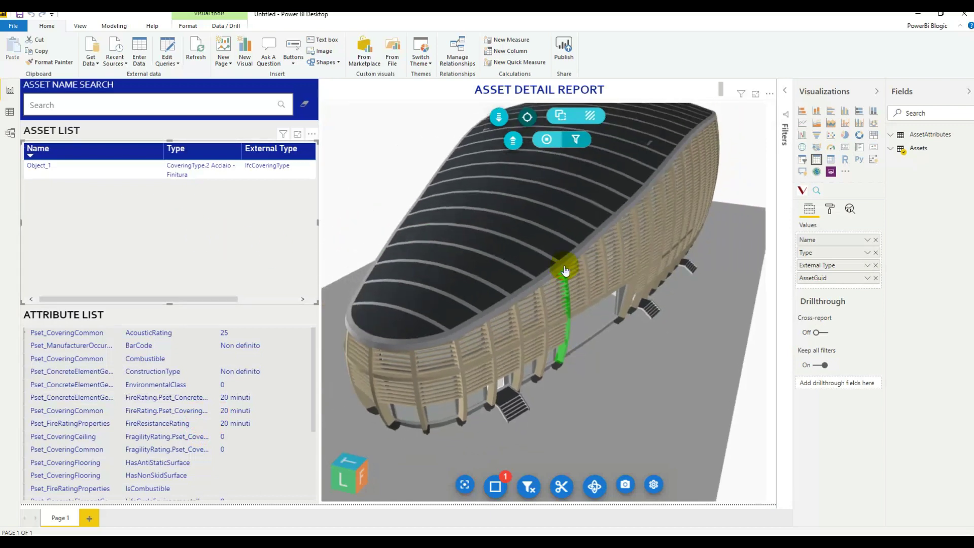
left_click(540, 269)
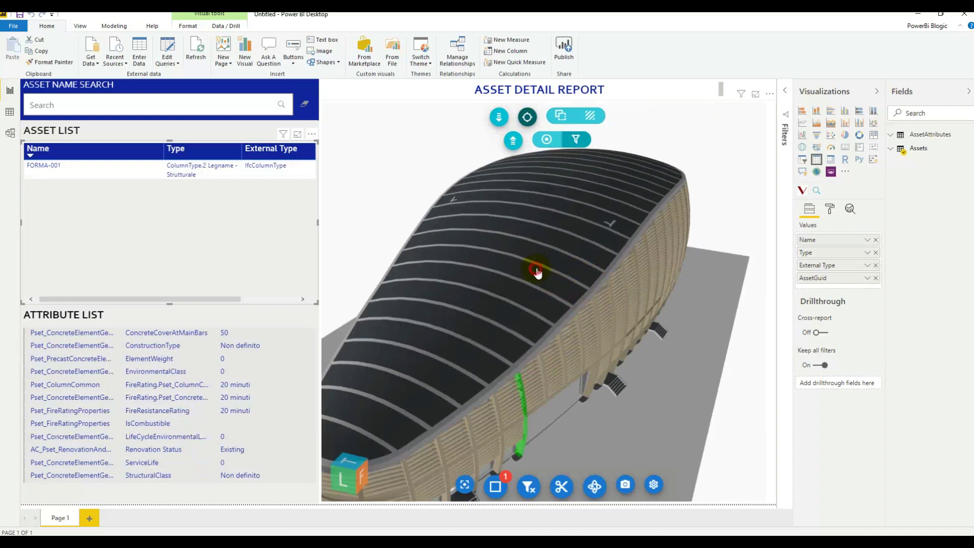
left_click(10, 113)
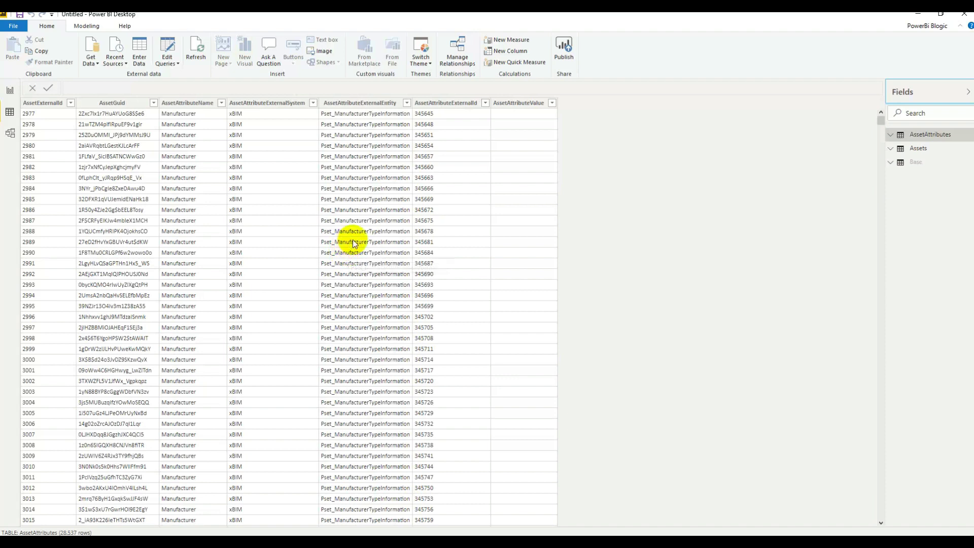
left_click(911, 148)
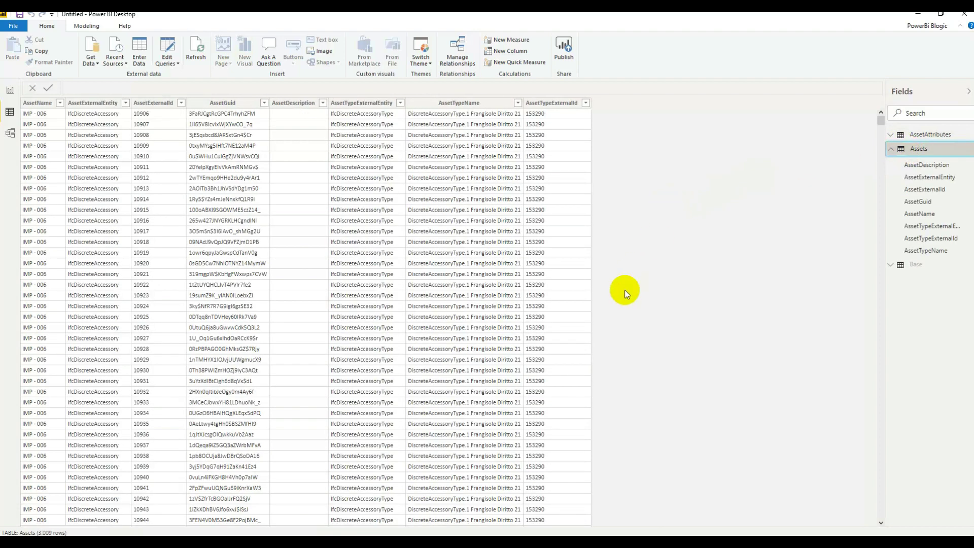
scroll(419, 282, "down", 10)
scroll(420, 282, "up", 6)
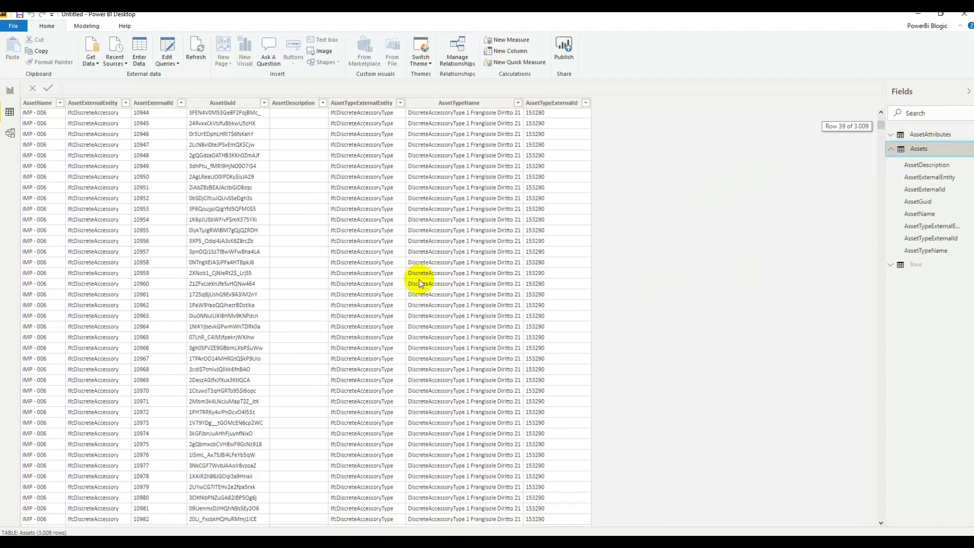
scroll(422, 282, "up", 3)
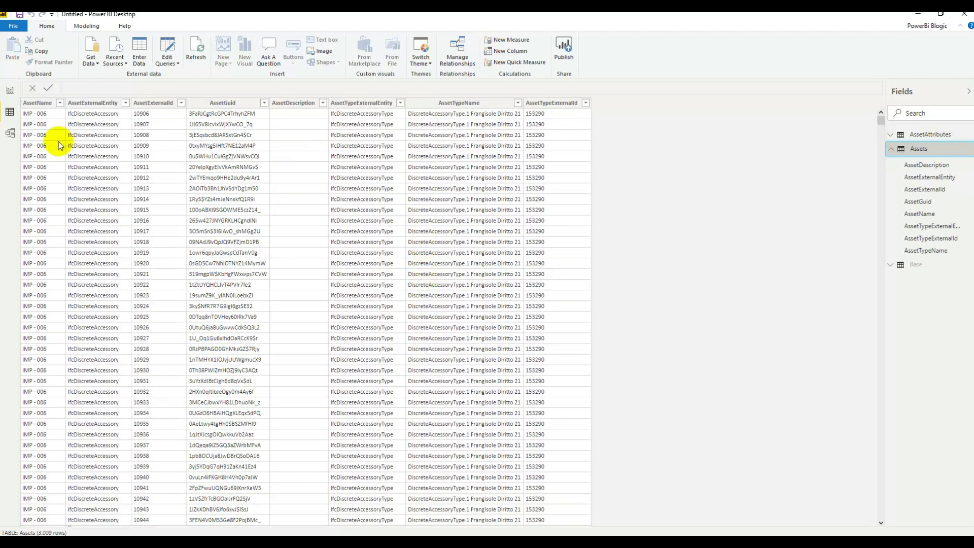
left_click(9, 90)
left_click_drag(561, 333, 522, 341)
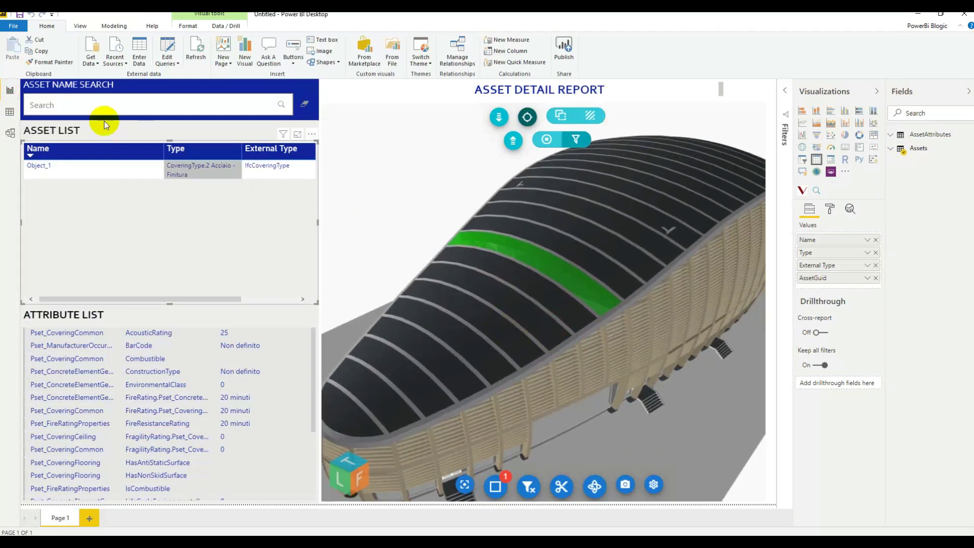
Save the report as vcadtest.pbix in the IFC files\Clinic folder
left_click(13, 26)
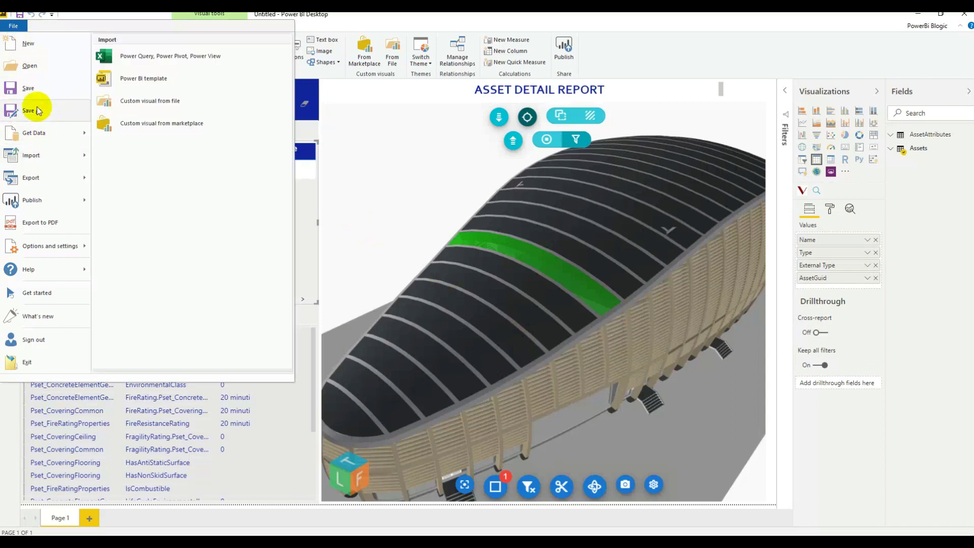
key("Escape")
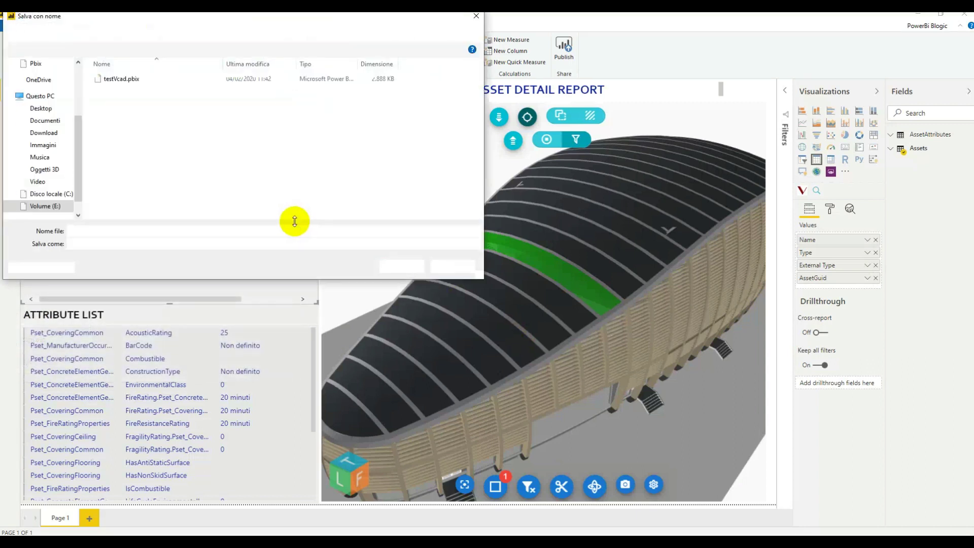
type("vcadtest")
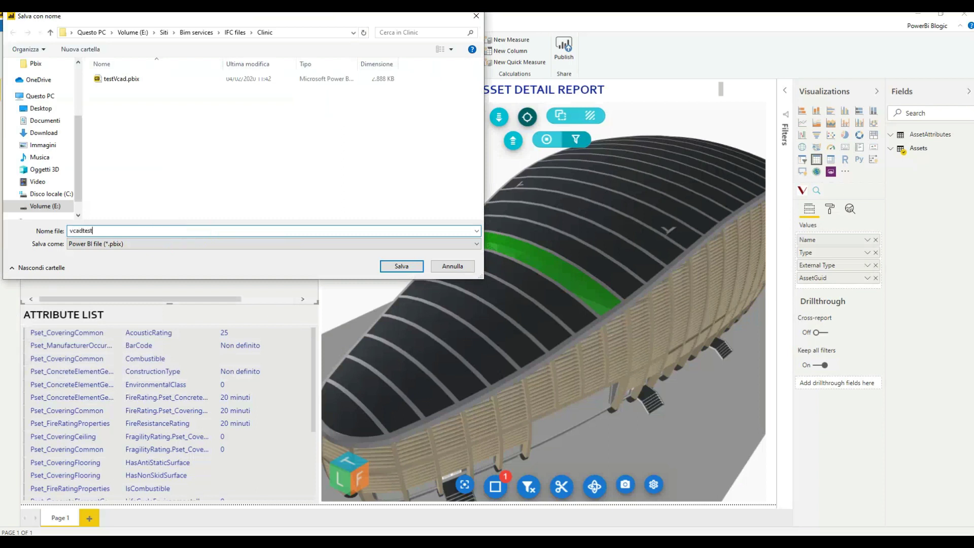
left_click(402, 266)
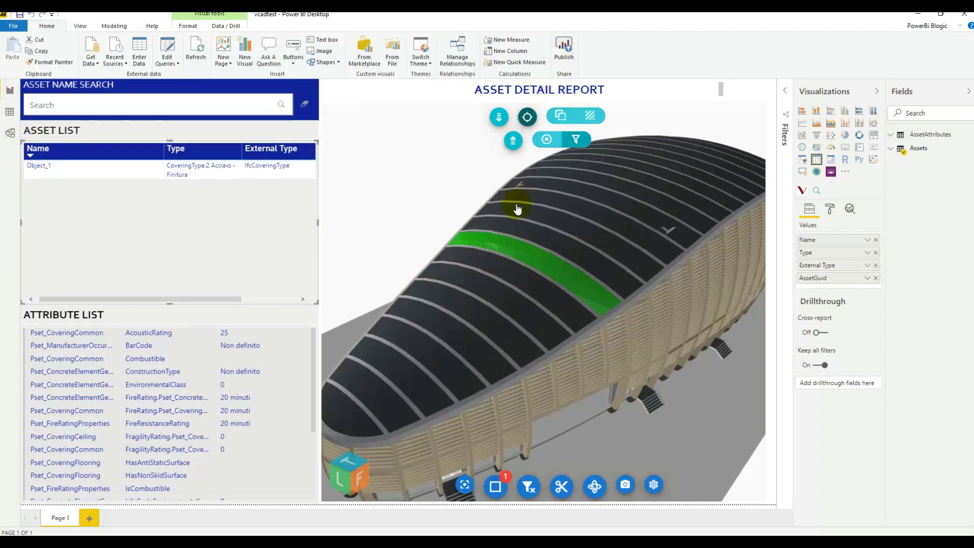
Publish vcadtest to the 1 test workspace and open the published report online
left_click(380, 258)
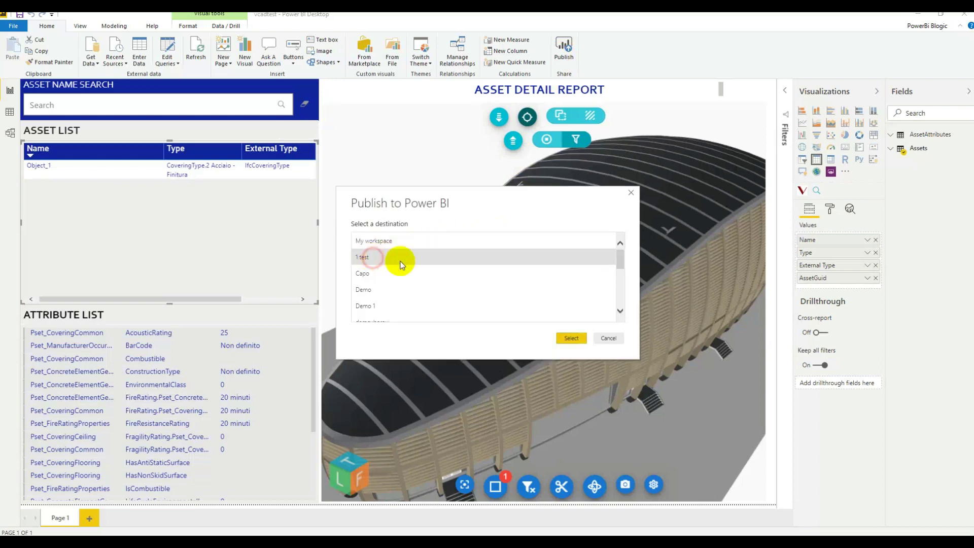
left_click(565, 339)
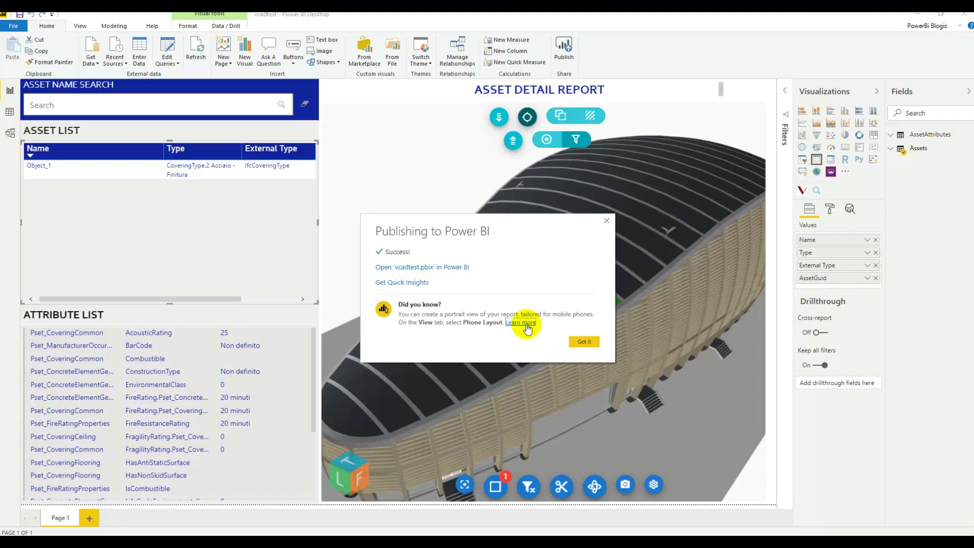
left_click(447, 265)
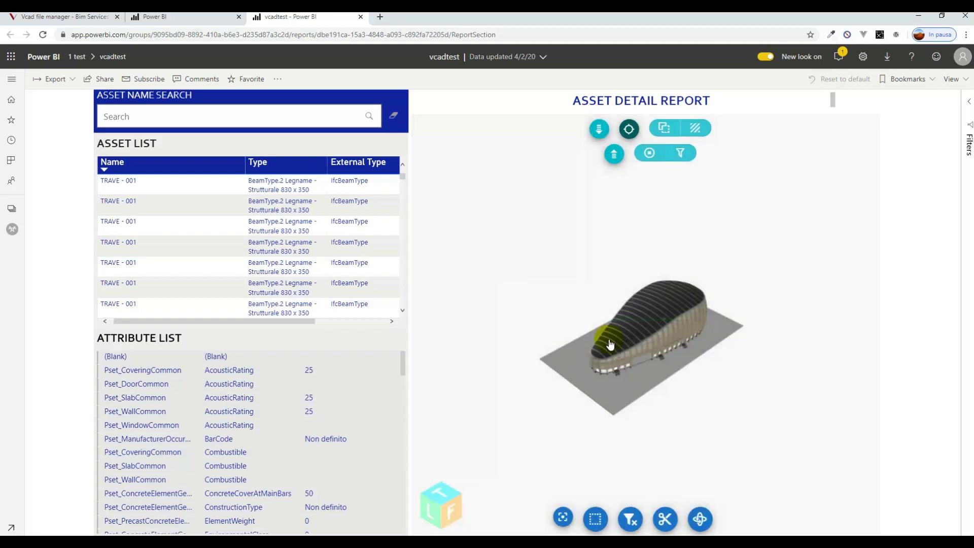
Isolate the third TRAVE - 001 beam from the Asset List so it glows green in the pavilion
scroll(635, 352, "up", 5)
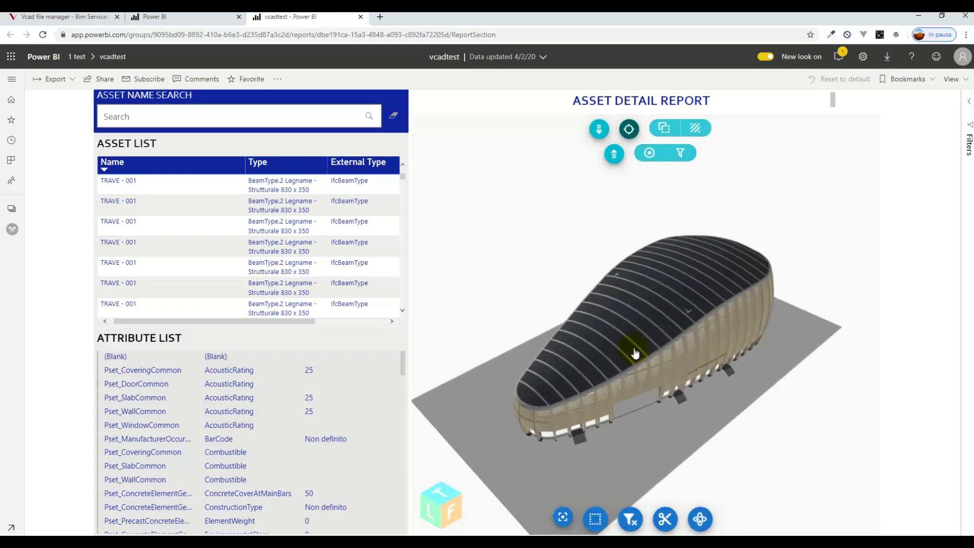
mouse_move(511, 403)
left_mouse_down()
mouse_move(617, 407)
mouse_move(820, 363)
mouse_move(583, 424)
mouse_move(518, 395)
left_mouse_up()
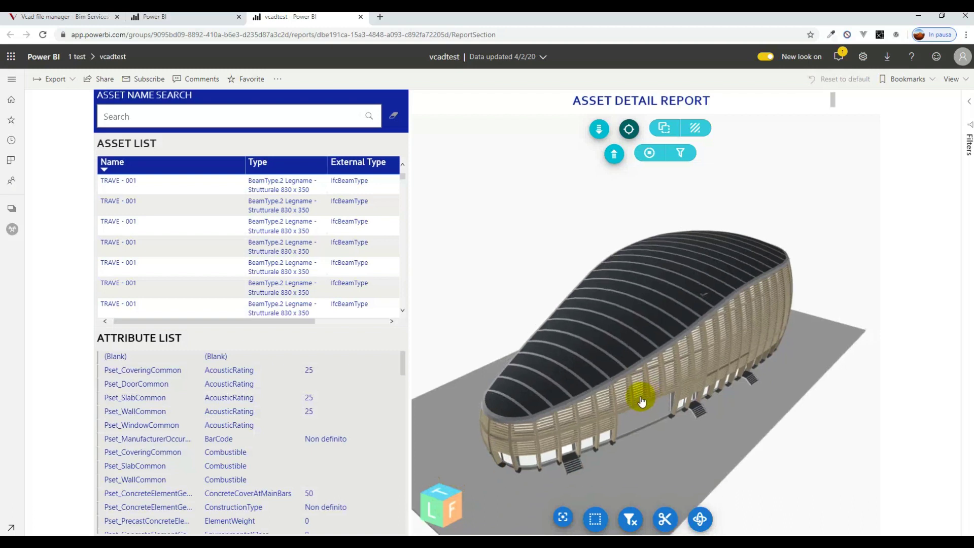
left_click_drag(645, 403, 591, 413)
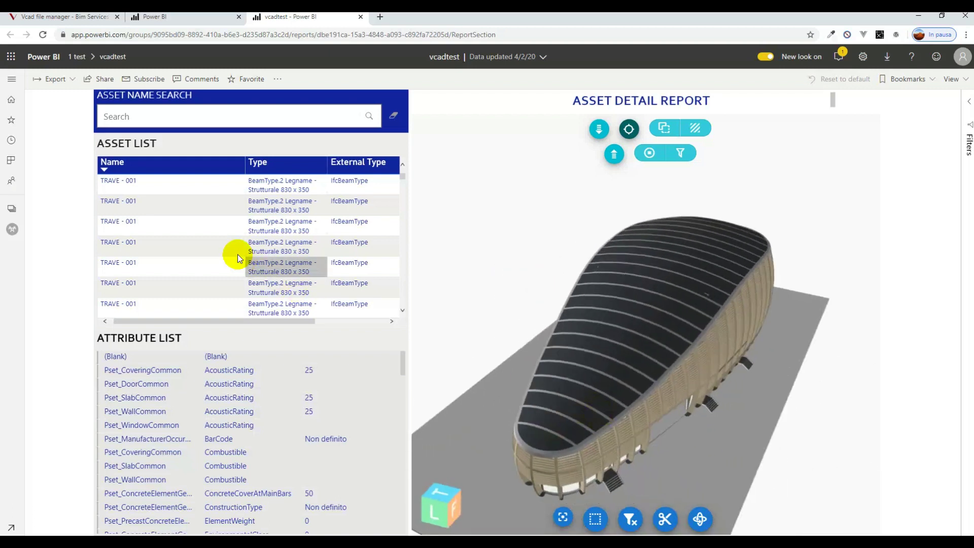
left_click(191, 229)
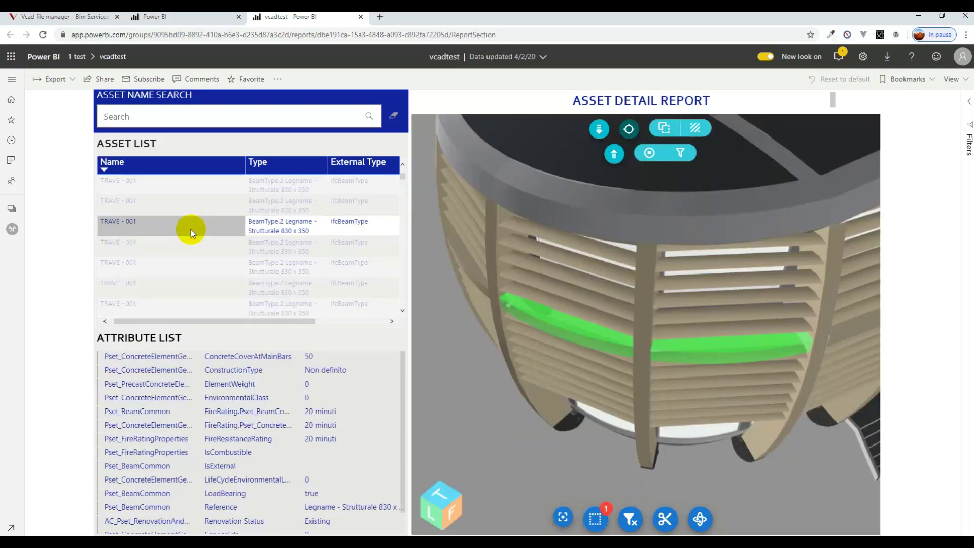
left_click_drag(634, 363, 642, 323)
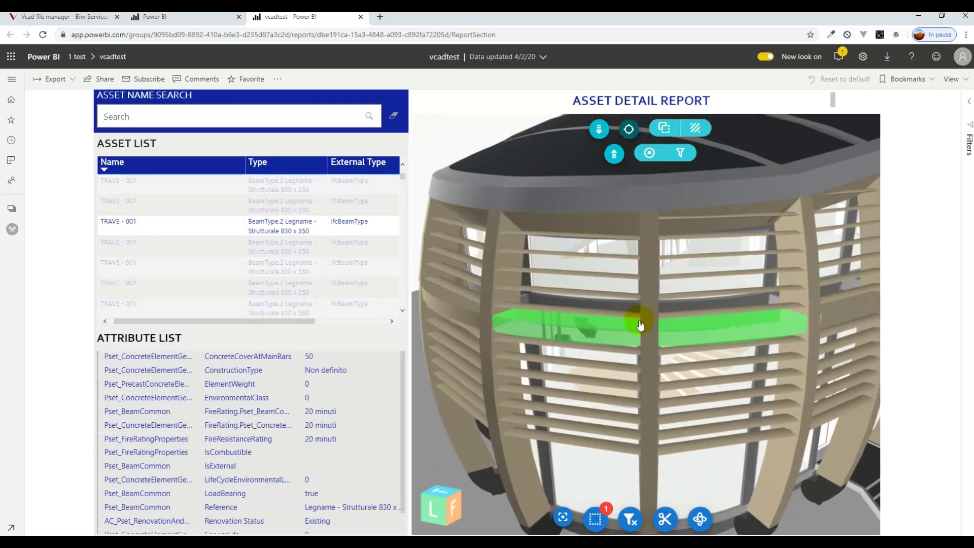